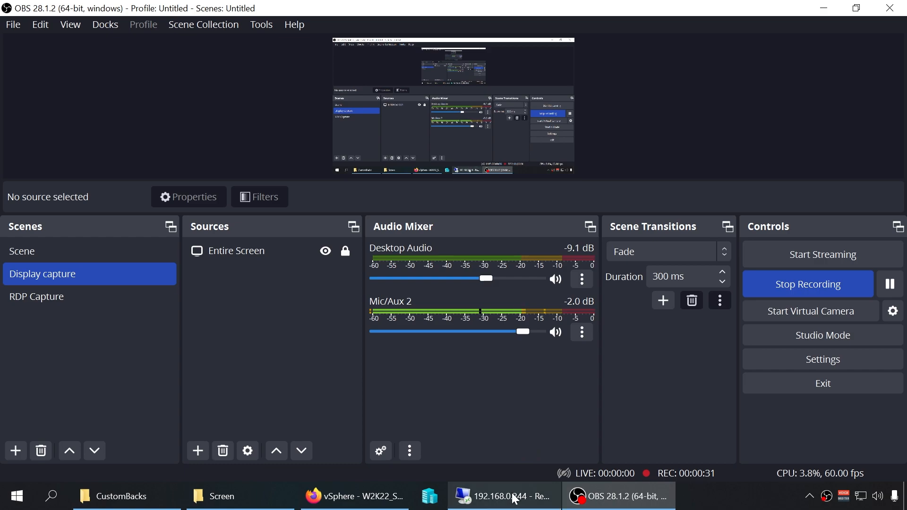
- Look at the shortcut notes on the desktop and the remote desktop session, and bring the OBS window back up
{"action": "mouse_move", "coordinate": [518, 490]}
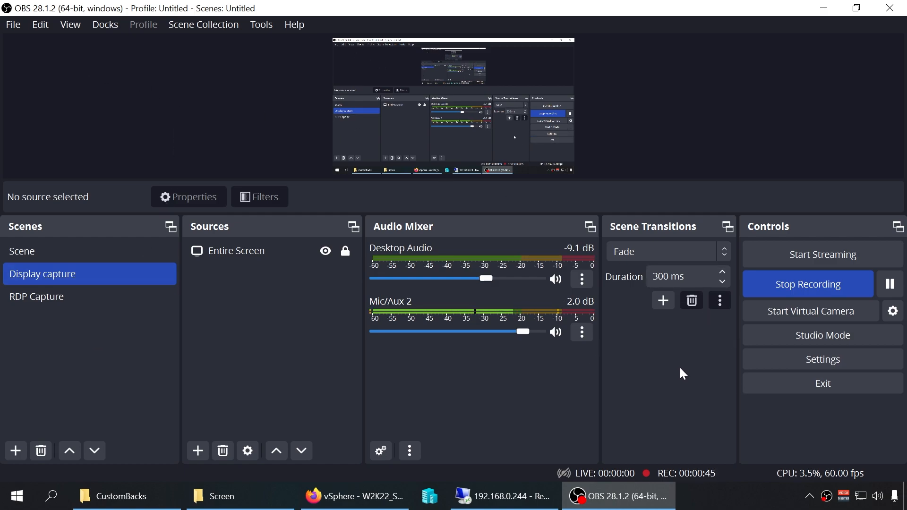
{"action": "left_click", "coordinate": [824, 11]}
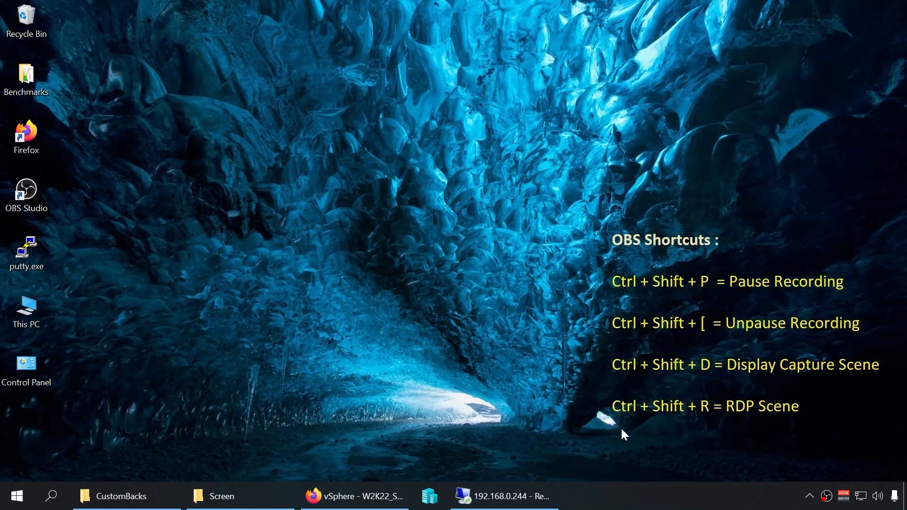
{"action": "left_click", "coordinate": [519, 496]}
{"action": "left_click", "coordinate": [456, 9]}
{"action": "left_click", "coordinate": [828, 496]}
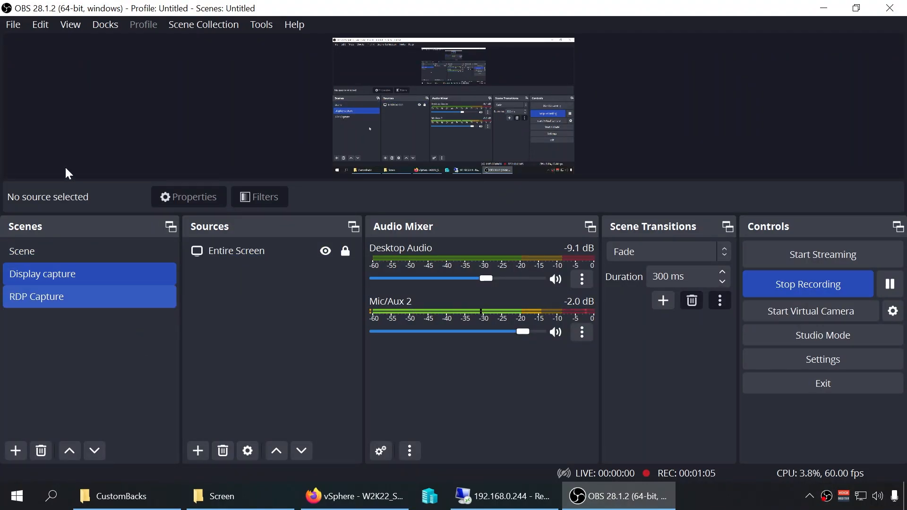
- Open the OBS settings and review the General options down to the System Tray section
{"action": "left_click", "coordinate": [16, 27]}
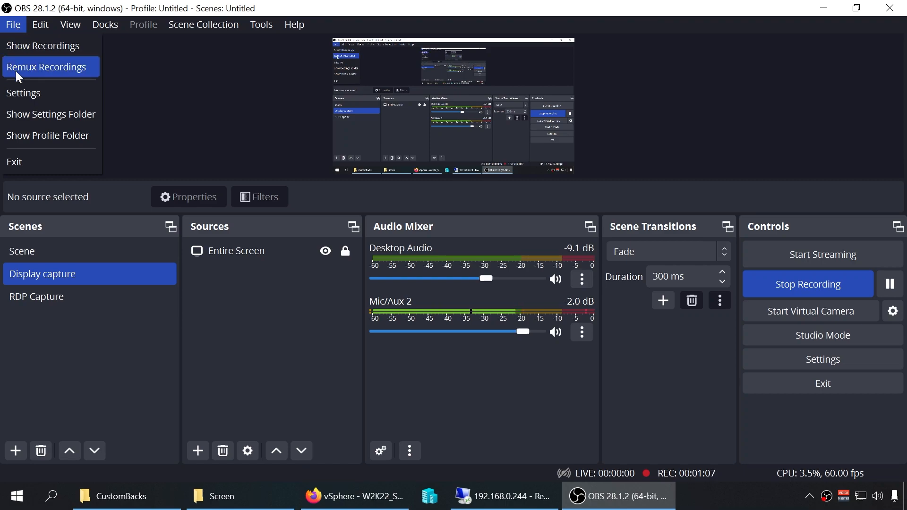
{"action": "key", "text": "Escape"}
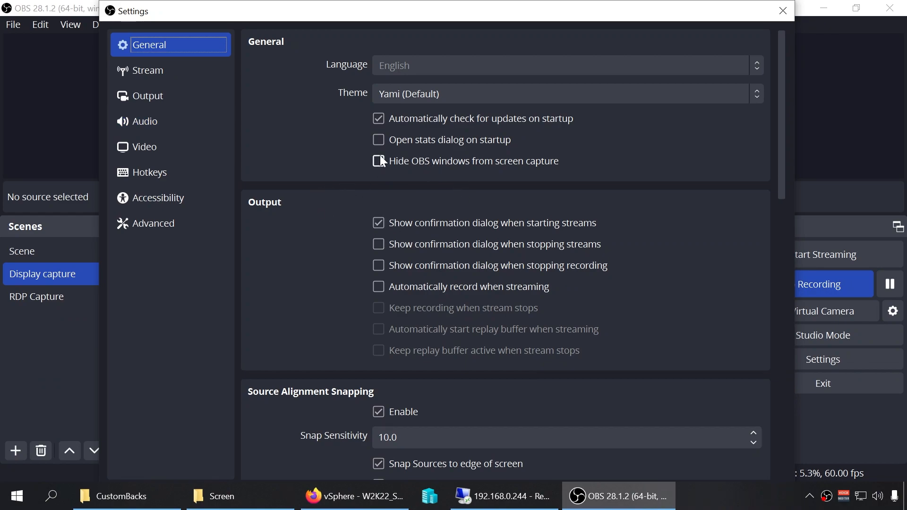
{"action": "left_click_drag", "start_coordinate": [781, 132], "coordinate": [787, 284]}
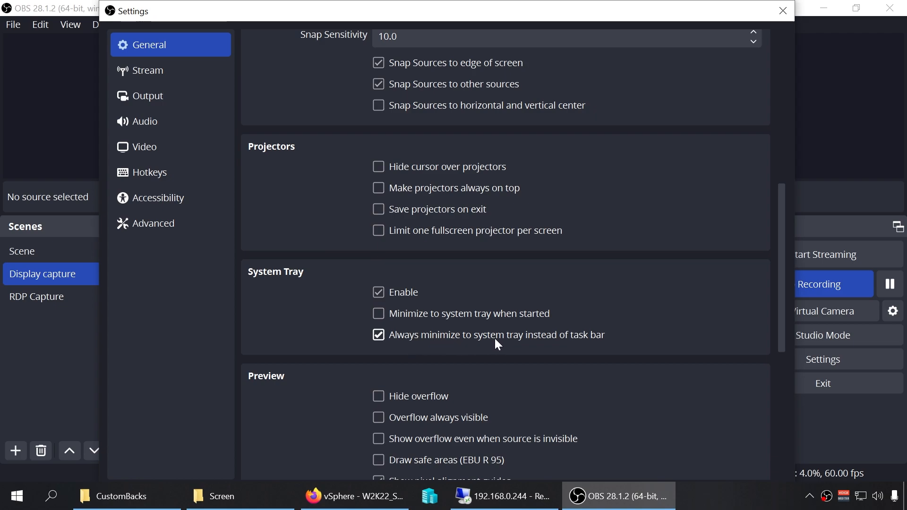
- Go through the settings categories to the hotkeys and reposition the Settings window so its OK, Cancel and Apply choices are on screen
{"action": "left_click", "coordinate": [148, 72]}
{"action": "left_click", "coordinate": [150, 102]}
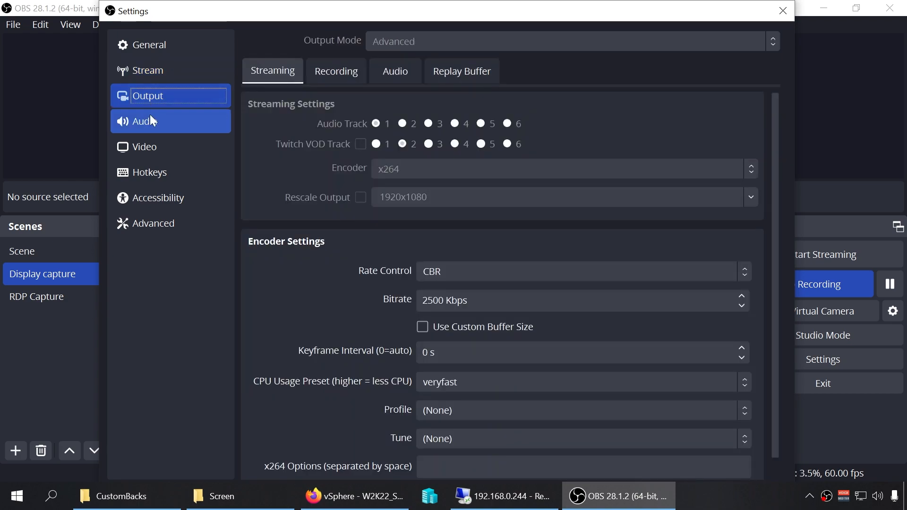
{"action": "left_click", "coordinate": [149, 124]}
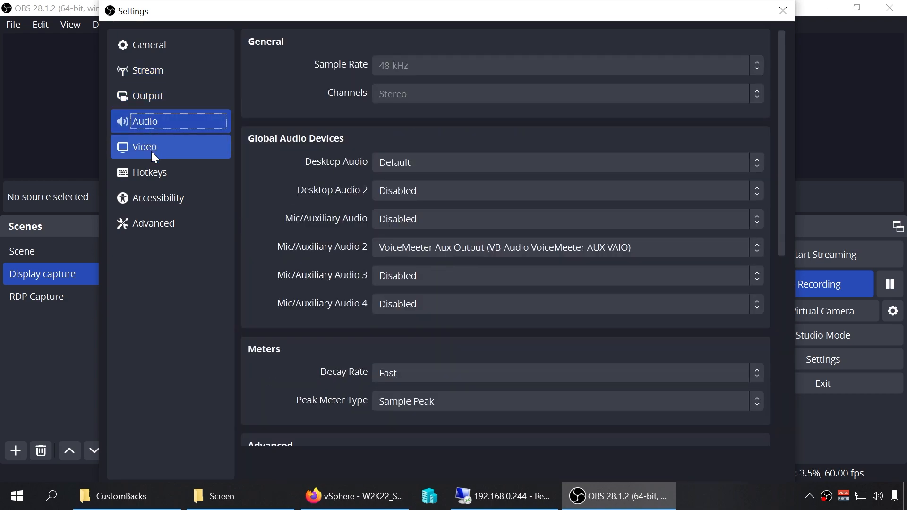
{"action": "left_click", "coordinate": [155, 181]}
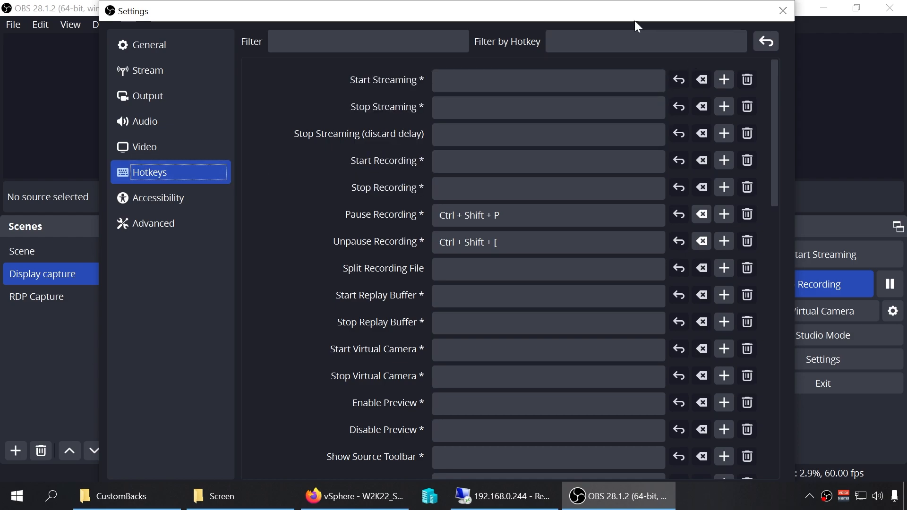
{"action": "left_click_drag", "start_coordinate": [596, 15], "coordinate": [555, 90]}
{"action": "left_click_drag", "start_coordinate": [504, 105], "coordinate": [513, 27]}
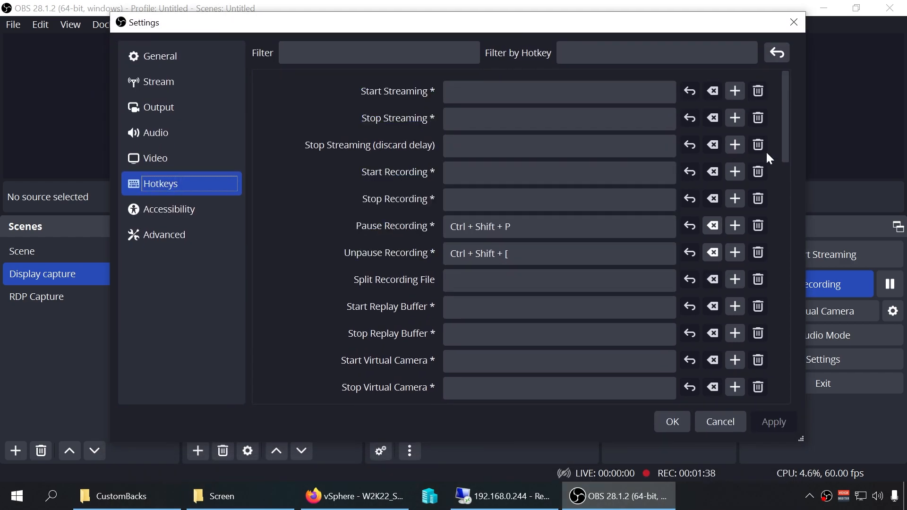
{"action": "left_click_drag", "start_coordinate": [786, 123], "coordinate": [801, 89]}
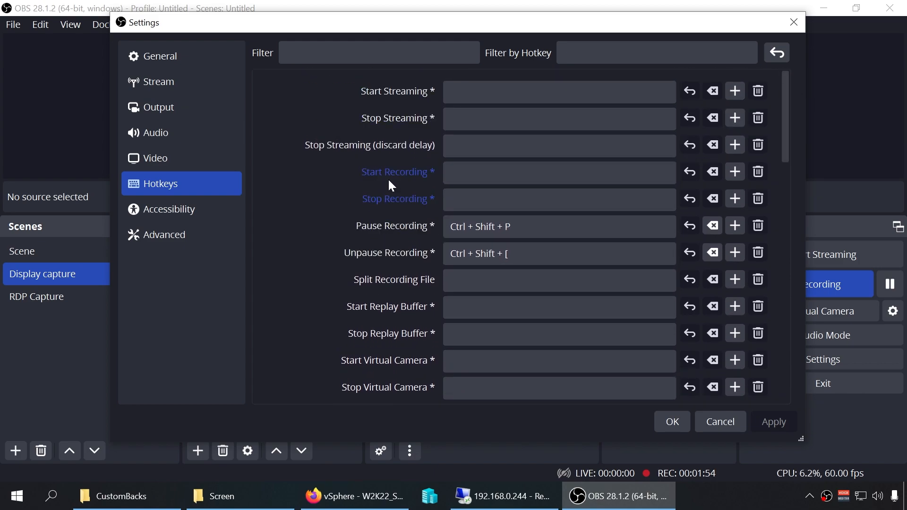
- Assign Ctrl + Shift + S as the Start Recording hotkey
{"action": "left_click", "coordinate": [559, 173]}
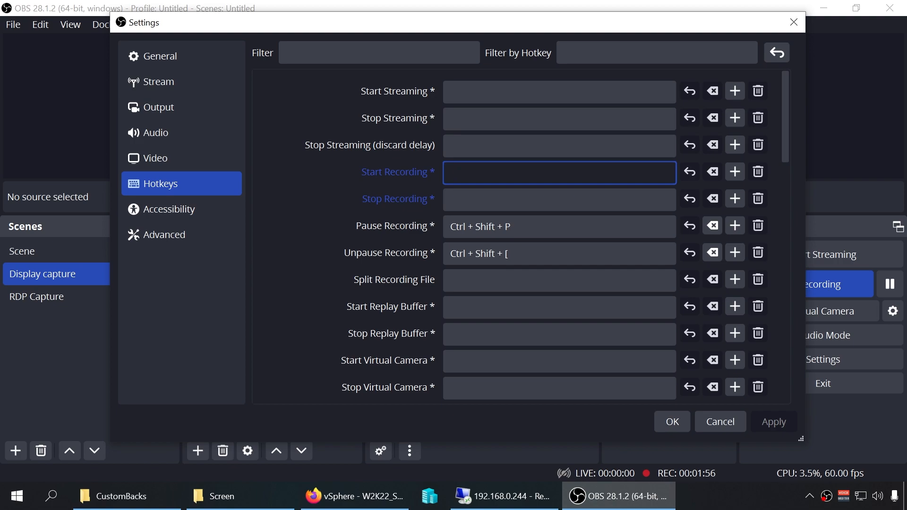
{"action": "key", "text": "ctrl"}
{"action": "key", "text": "ctrl+shift"}
{"action": "key", "text": "ctrl+shift+s"}
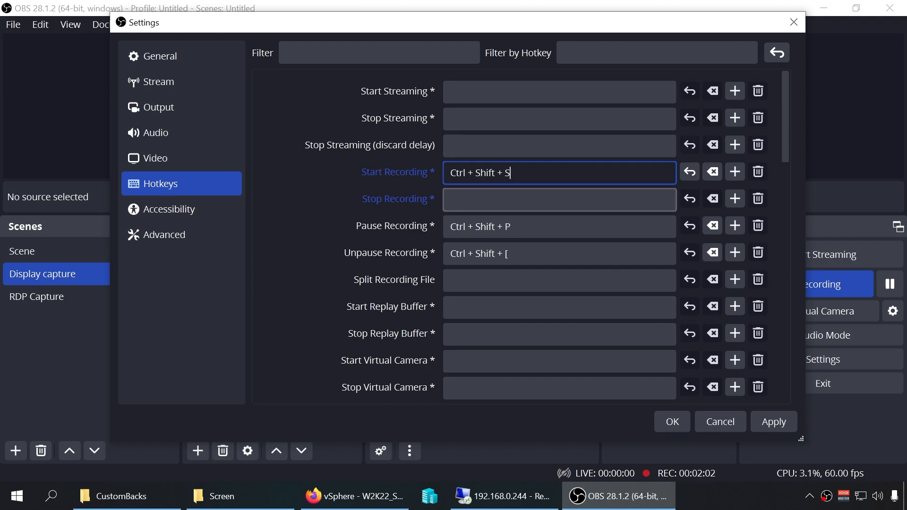
- Try Ctrl + S and Ctrl + E as the Stop Recording hotkey
{"action": "left_click", "coordinate": [493, 199]}
{"action": "key", "text": "ctrl"}
{"action": "key", "text": "ctrl+Return"}
{"action": "key", "text": "ctrl+s"}
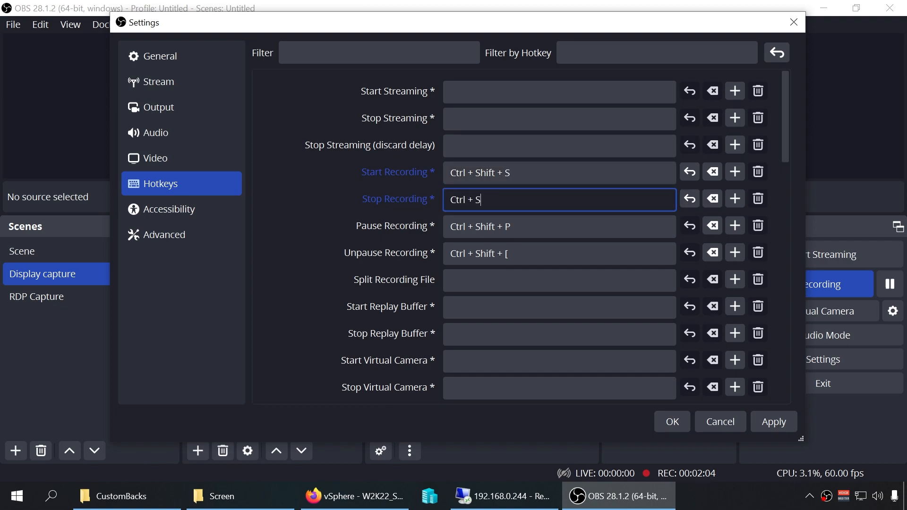
{"action": "key", "text": "ctrl"}
{"action": "key", "text": "ctrl+Return"}
{"action": "key", "text": "ctrl+s"}
{"action": "key", "text": "ctrl"}
{"action": "key", "text": "ctrl+Return"}
{"action": "key", "text": "ctrl+e"}
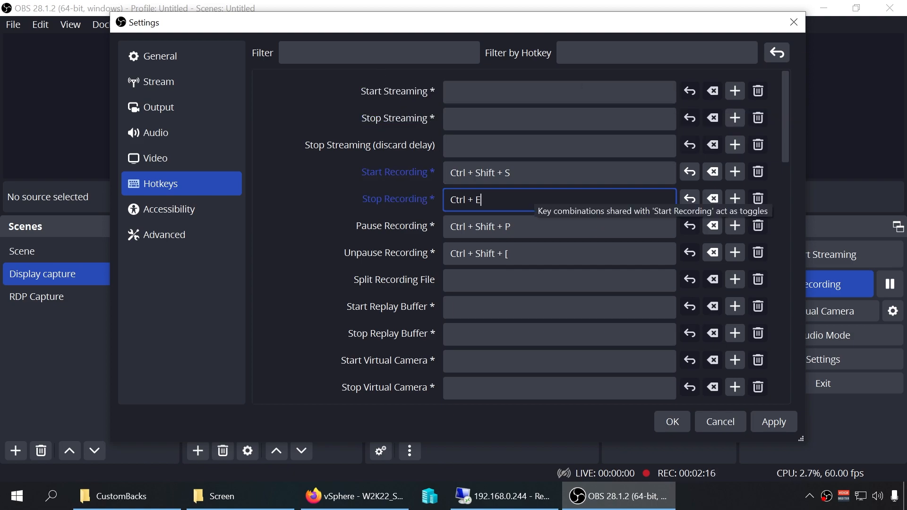
- Try Ctrl + Shift + R as the Stop Recording hotkey, show its conflicting assignments, and reset the hotkey filter
{"action": "key", "text": "ctrl+shift"}
{"action": "key", "text": "ctrl+shift+r"}
{"action": "left_click", "coordinate": [666, 202]}
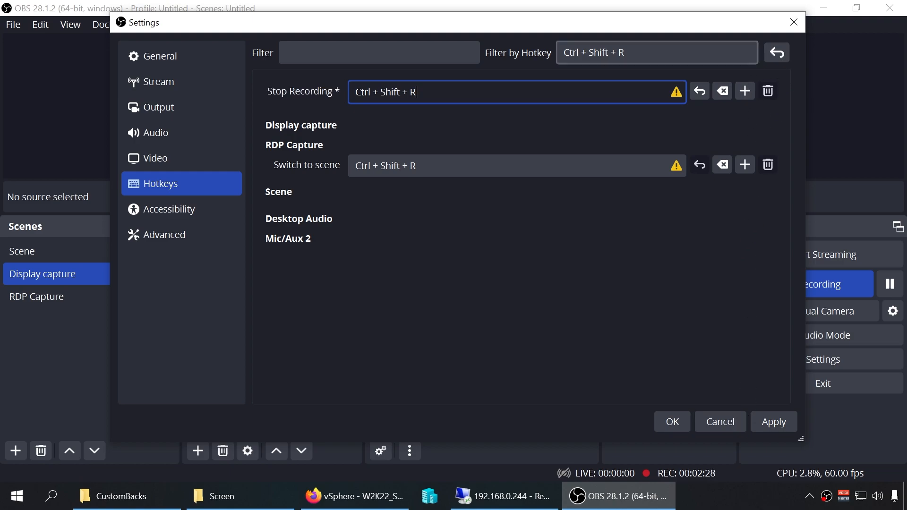
{"action": "left_click", "coordinate": [777, 53]}
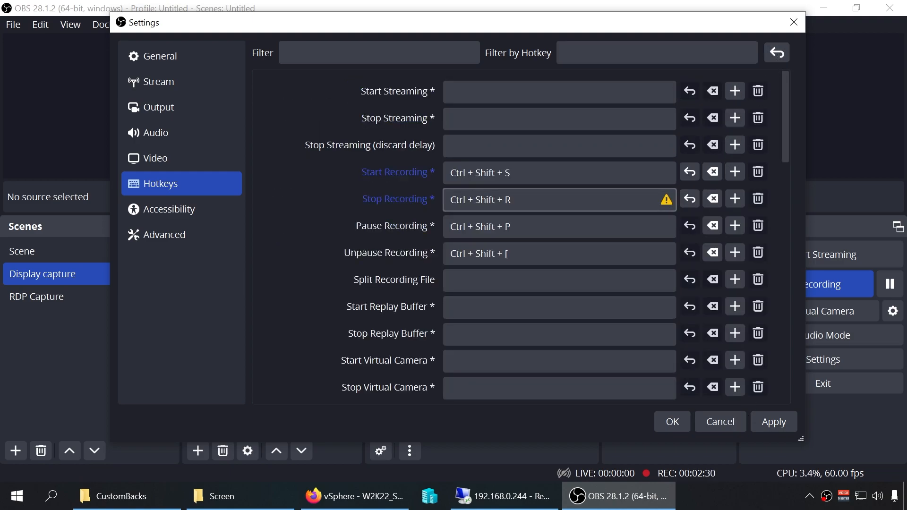
- Set the Stop Recording hotkey to Ctrl + Shift + I
{"action": "left_click", "coordinate": [567, 199]}
{"action": "key", "text": "BackSpace"}
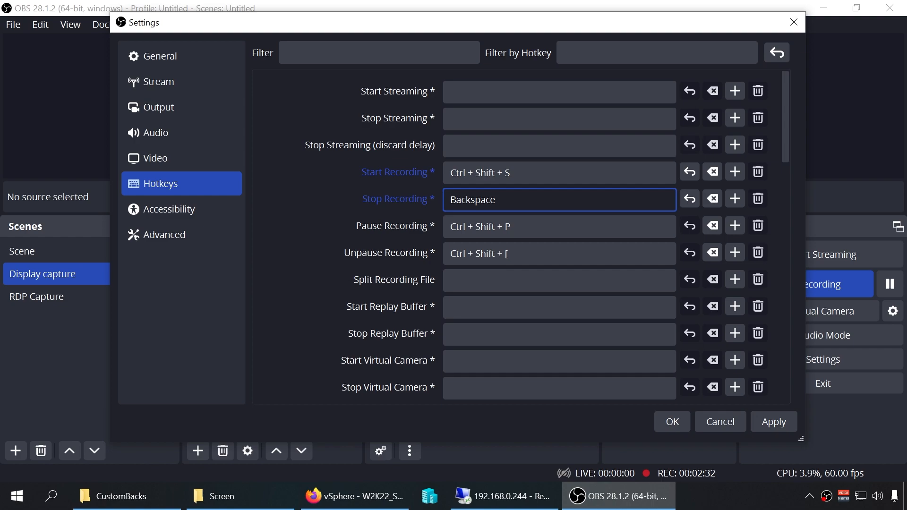
{"action": "key", "text": "ctrl"}
{"action": "key", "text": "shift"}
{"action": "key", "text": "shift"}
{"action": "key", "text": "shift"}
{"action": "key", "text": "ctrl+shift+i"}
- Look through the list of hotkey actions and re-enter Ctrl + Shift + S for Start Recording
{"action": "left_click", "coordinate": [560, 173]}
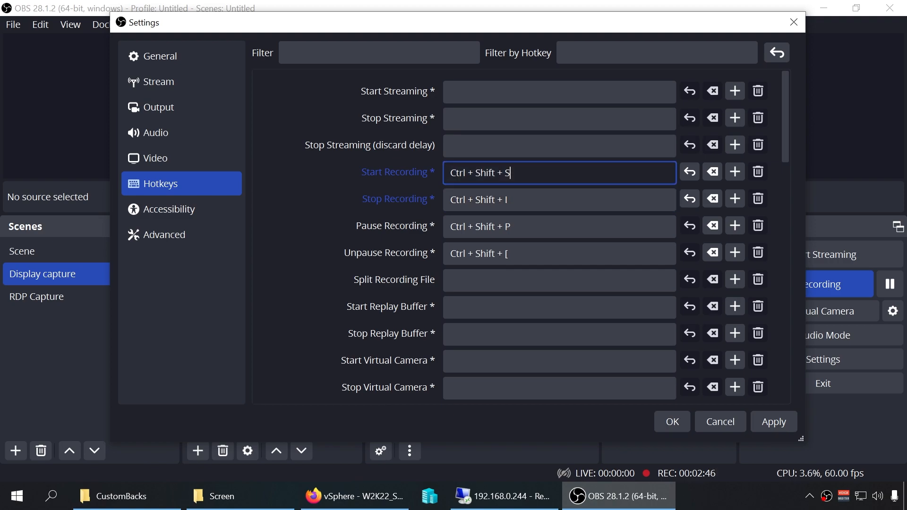
{"action": "scroll", "coordinate": [628, 199], "scroll_direction": "down", "scroll_amount": 3}
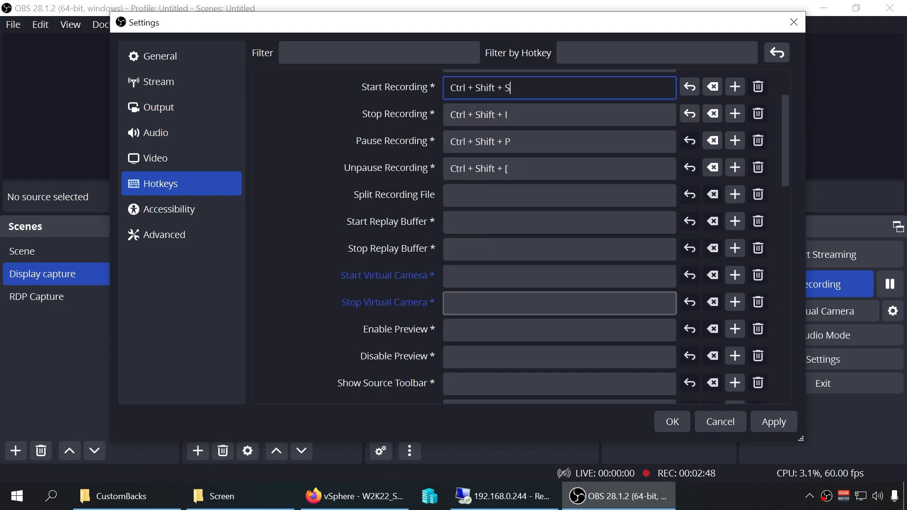
{"action": "scroll", "coordinate": [560, 249], "scroll_direction": "down", "scroll_amount": 2}
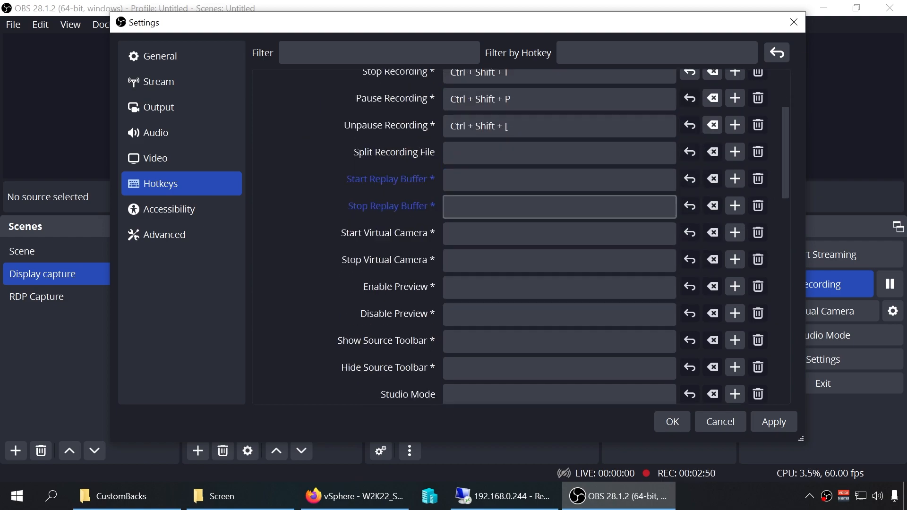
{"action": "key", "text": "ctrl+shift+s"}
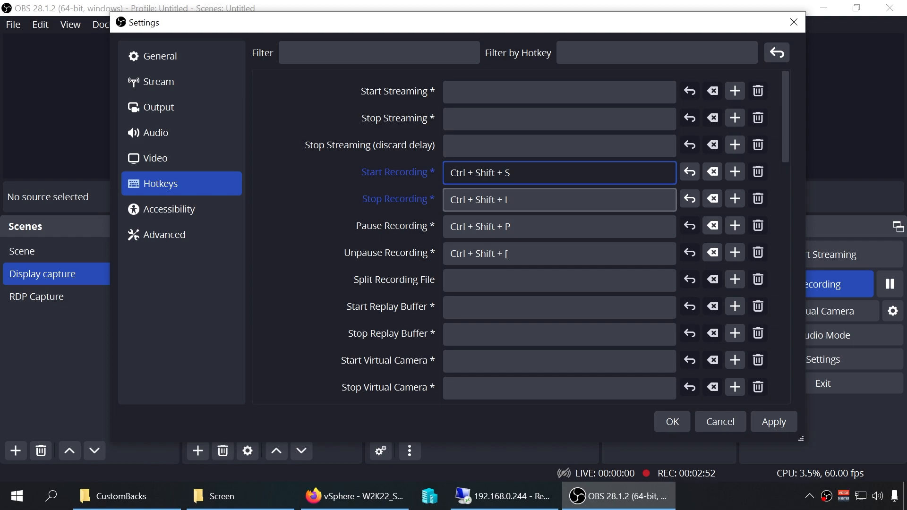
- Try Alt + Shift + S as the Stop Recording hotkey
{"action": "left_click", "coordinate": [553, 200]}
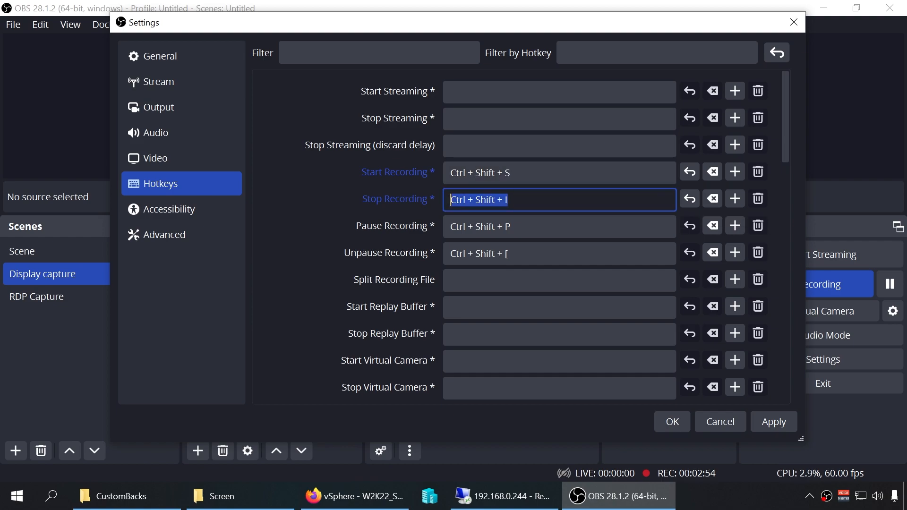
{"action": "key", "text": "alt+shift"}
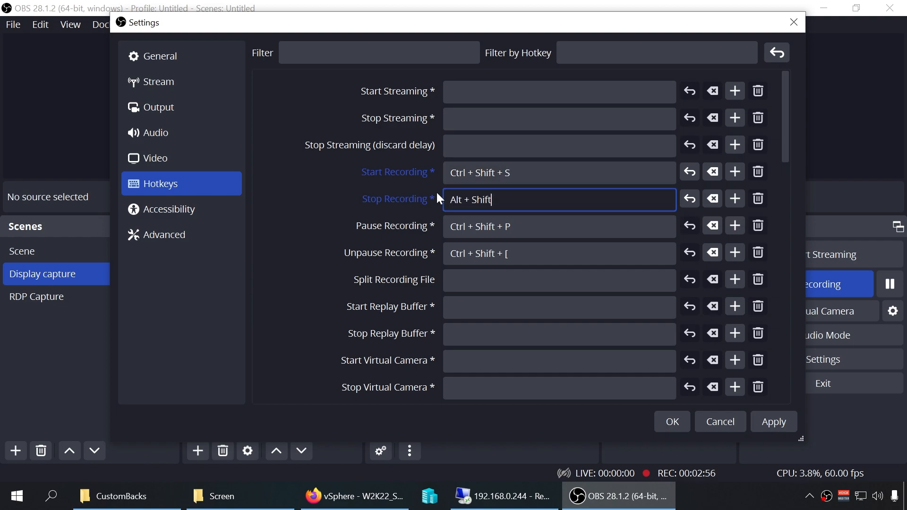
{"action": "key", "text": "alt+shift+s"}
{"action": "key", "text": "BackSpace"}
- Clear the hotkeys assigned to Start Recording and Stop Recording
{"action": "left_click", "coordinate": [765, 200]}
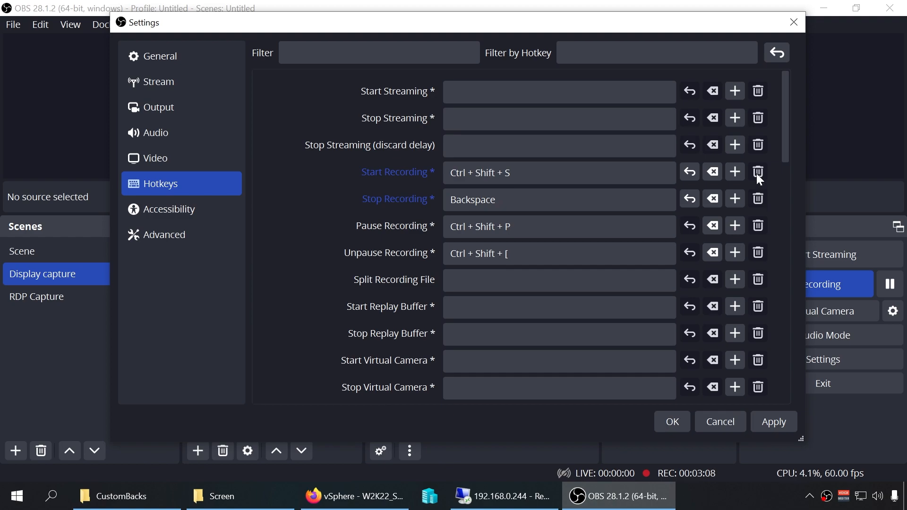
{"action": "left_click", "coordinate": [717, 174]}
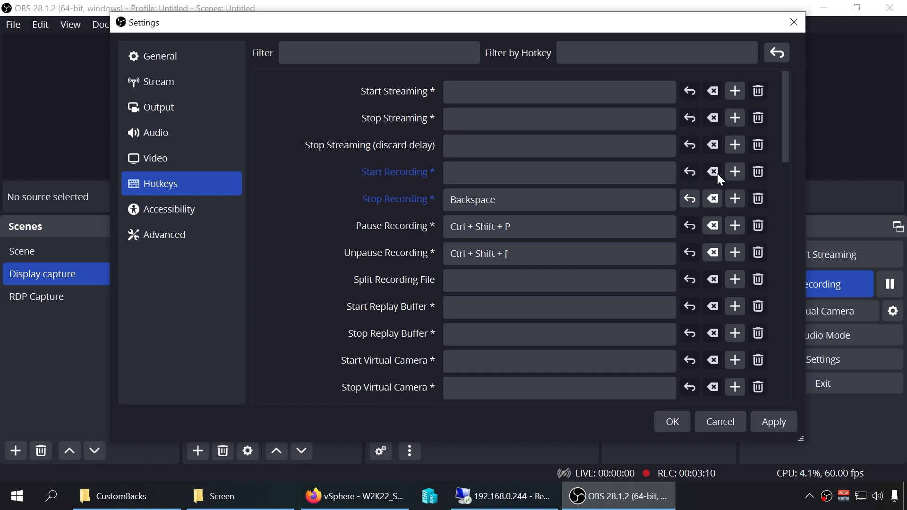
{"action": "left_click", "coordinate": [715, 198]}
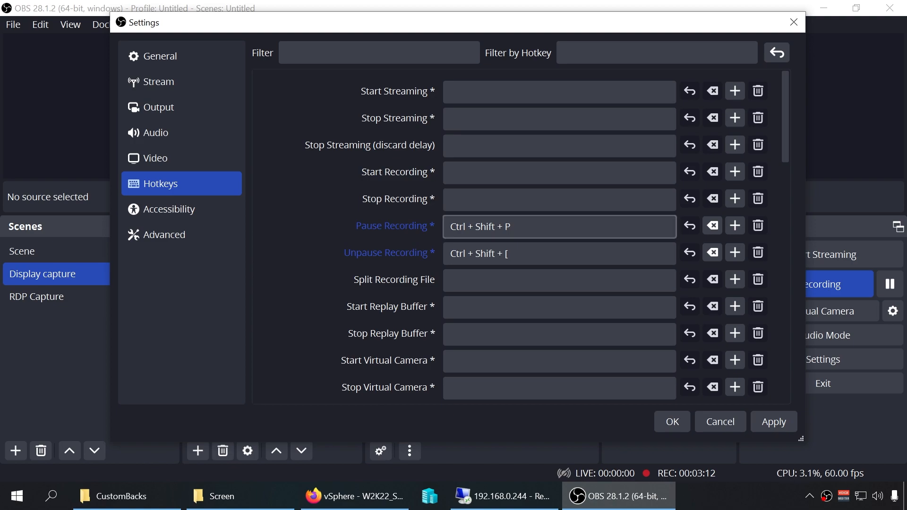
- Review the scene-switching hotkeys for Display capture and RDP Capture, then apply the hotkey settings and close the dialog
{"action": "scroll", "coordinate": [560, 224], "scroll_direction": "down", "scroll_amount": 3}
{"action": "scroll", "coordinate": [560, 224], "scroll_direction": "down", "scroll_amount": 20}
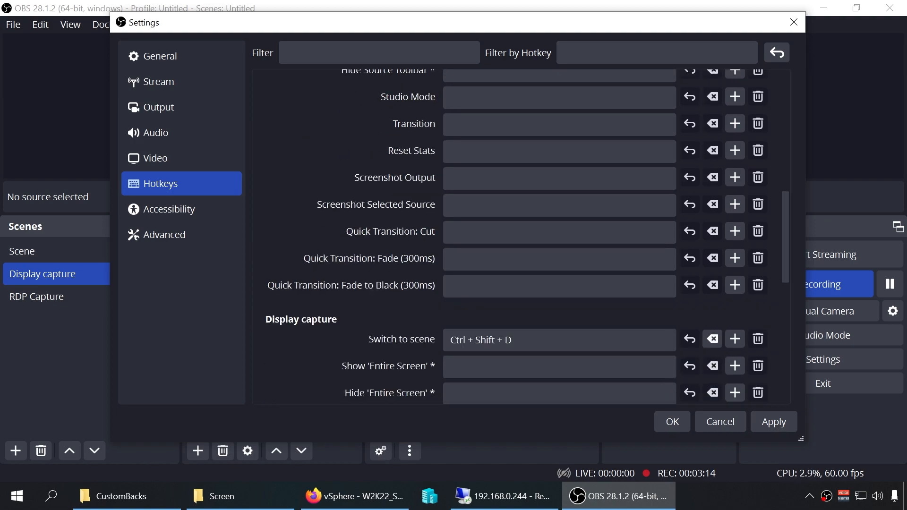
{"action": "scroll", "coordinate": [336, 227], "scroll_direction": "up", "scroll_amount": 6}
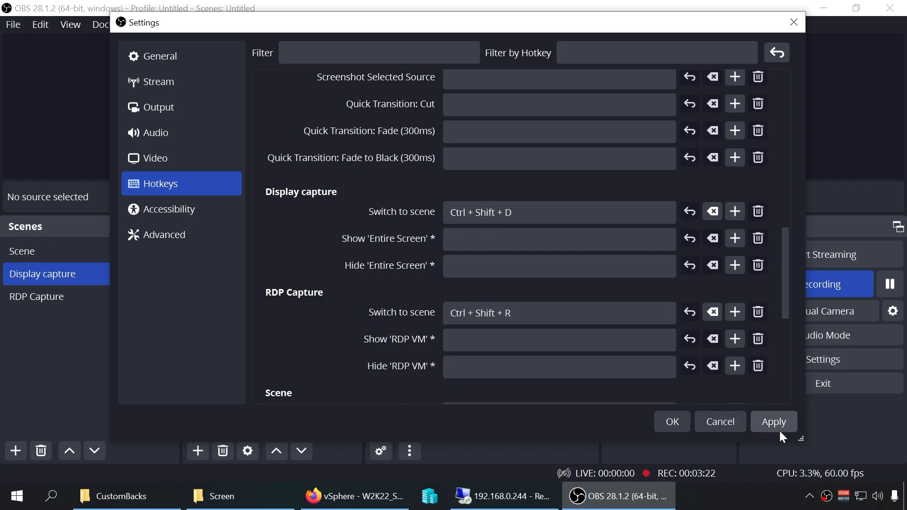
{"action": "left_click_drag", "start_coordinate": [785, 285], "coordinate": [786, 378]}
{"action": "left_click", "coordinate": [763, 420]}
{"action": "left_click", "coordinate": [673, 421]}
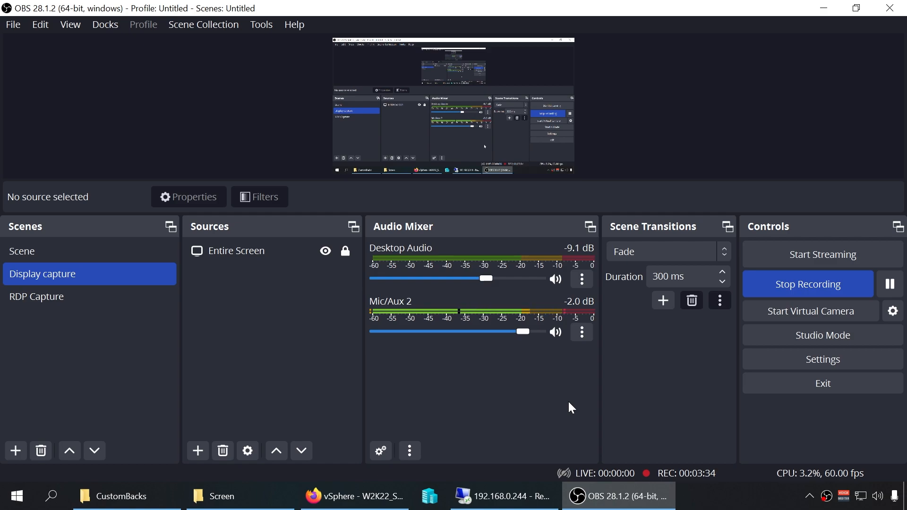
- Minimize OBS and switch the recording to the RDP Capture scene with its assigned hotkey
{"action": "left_click", "coordinate": [824, 8]}
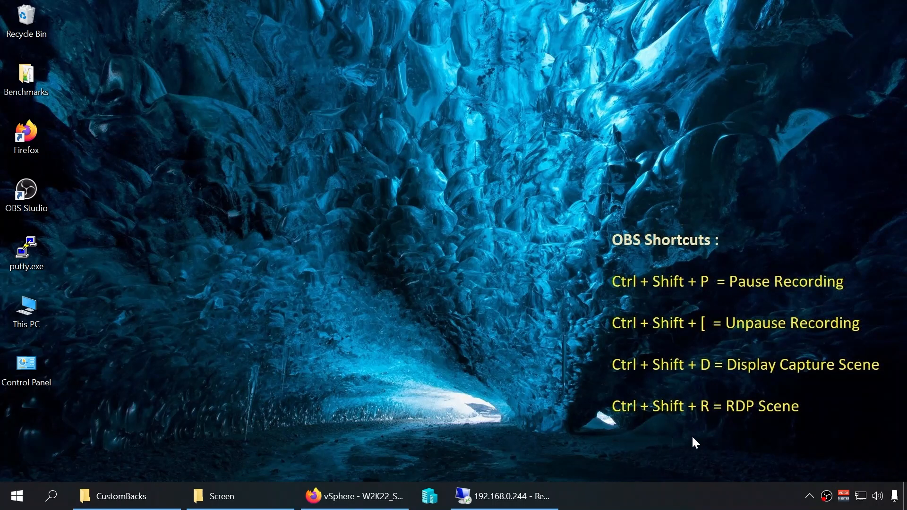
{"action": "left_click", "coordinate": [429, 197]}
{"action": "key", "text": "ctrl+shift+r"}
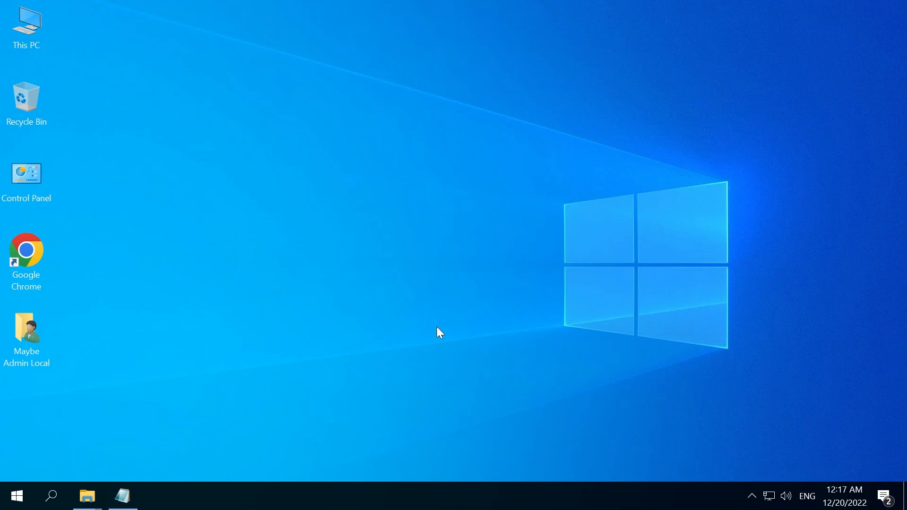
- Open This PC on the remote machine and go into its Pictures folder
{"action": "left_click", "coordinate": [25, 45]}
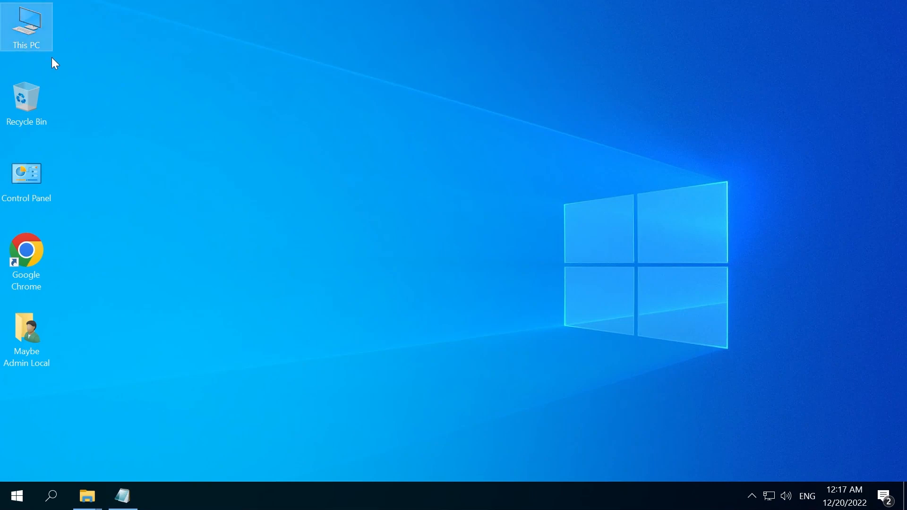
{"action": "double_click", "coordinate": [26, 40]}
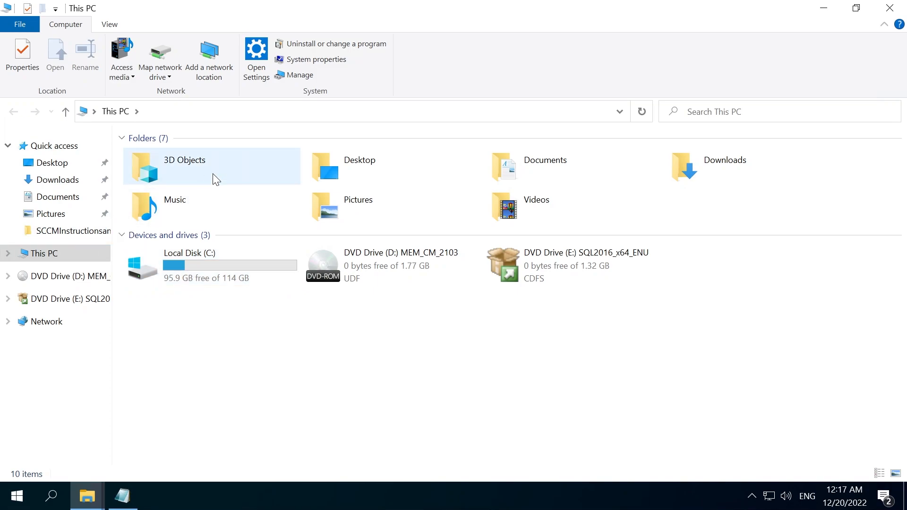
{"action": "left_click", "coordinate": [331, 203]}
{"action": "double_click", "coordinate": [331, 202]}
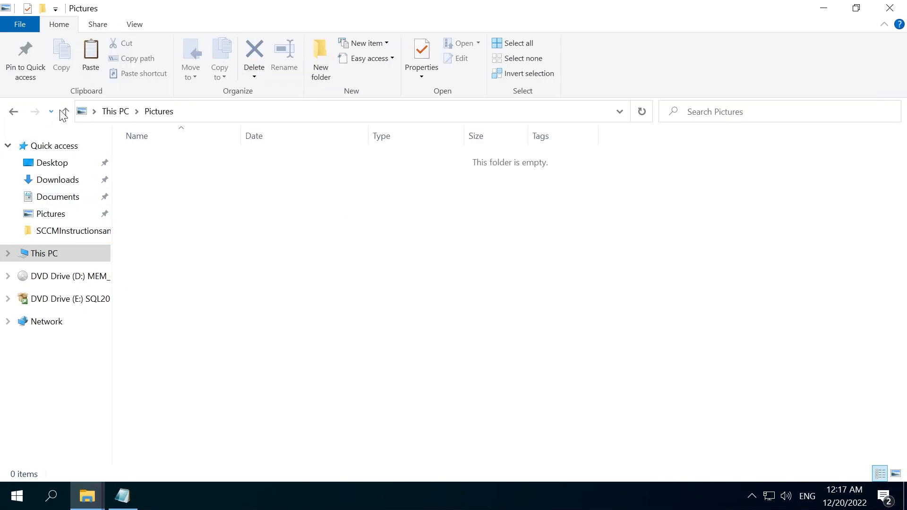
- Return to This PC on the remote machine and switch the recording to the Display Capture scene with its assigned hotkey
{"action": "left_click", "coordinate": [46, 254]}
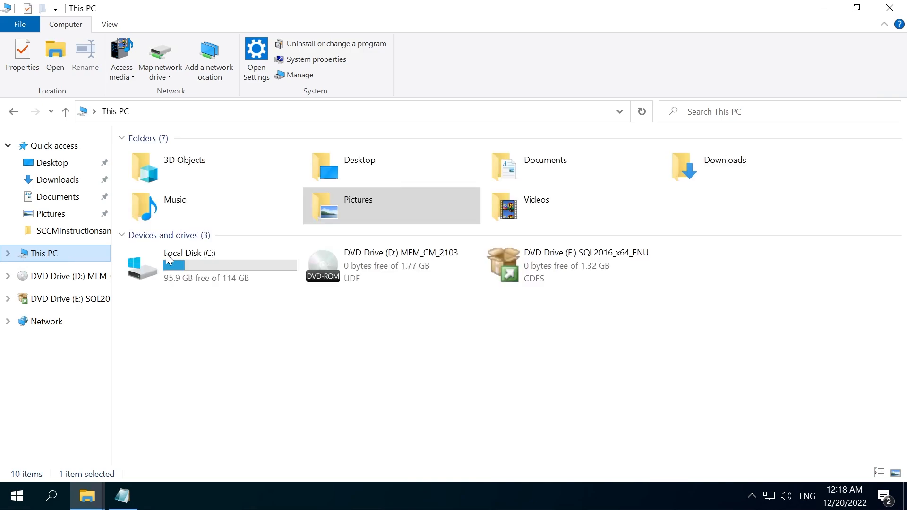
{"action": "left_click", "coordinate": [377, 396]}
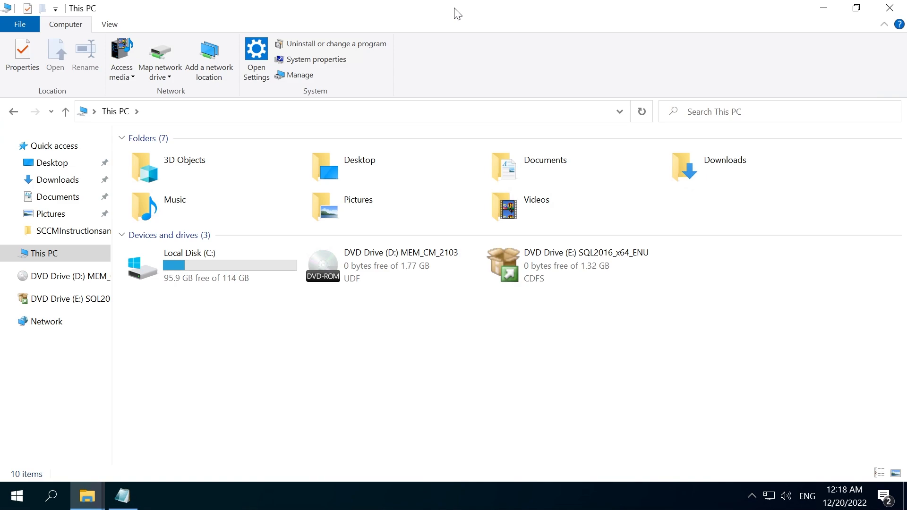
{"action": "key", "text": "ctrl+shift+d"}
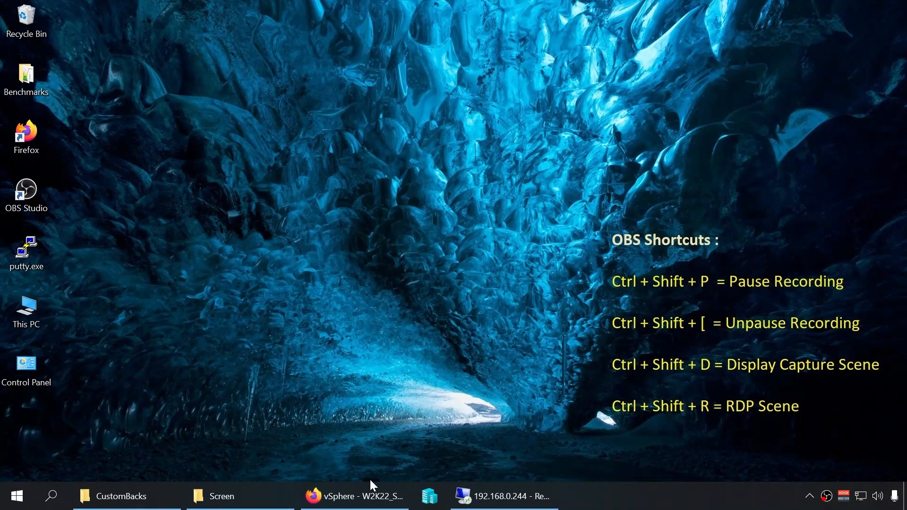
- Pause the recording with its assigned hotkey and minimize the vSphere browser window to show the desktop
{"action": "left_click", "coordinate": [370, 493]}
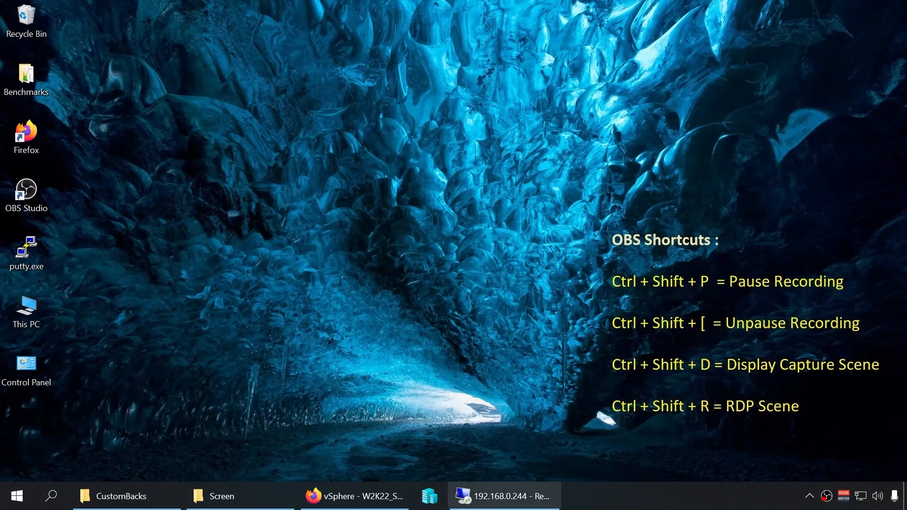
{"action": "mouse_move", "coordinate": [399, 494]}
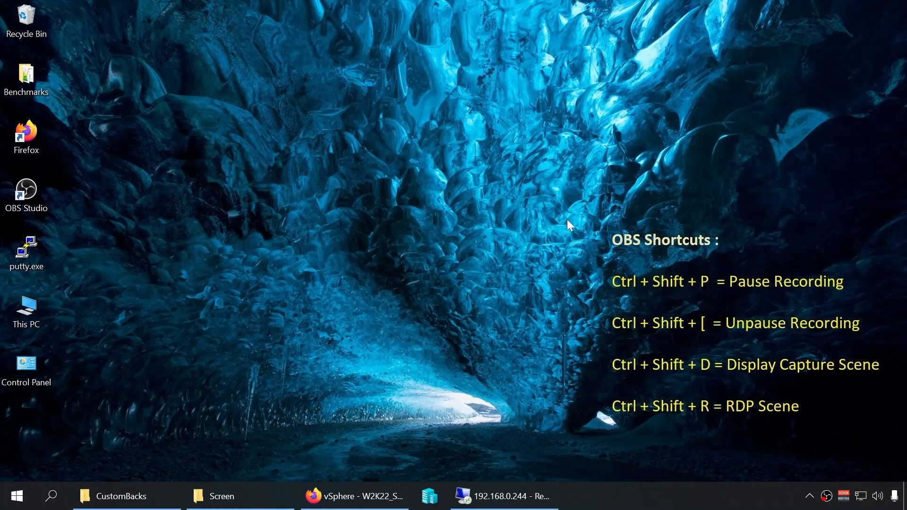
{"action": "key", "text": "ctrl+shift+p"}
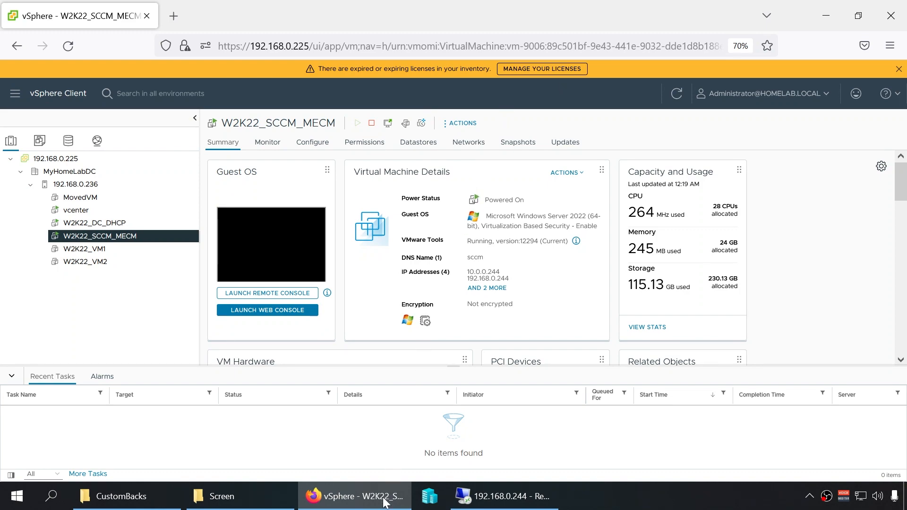
{"action": "left_click", "coordinate": [833, 19]}
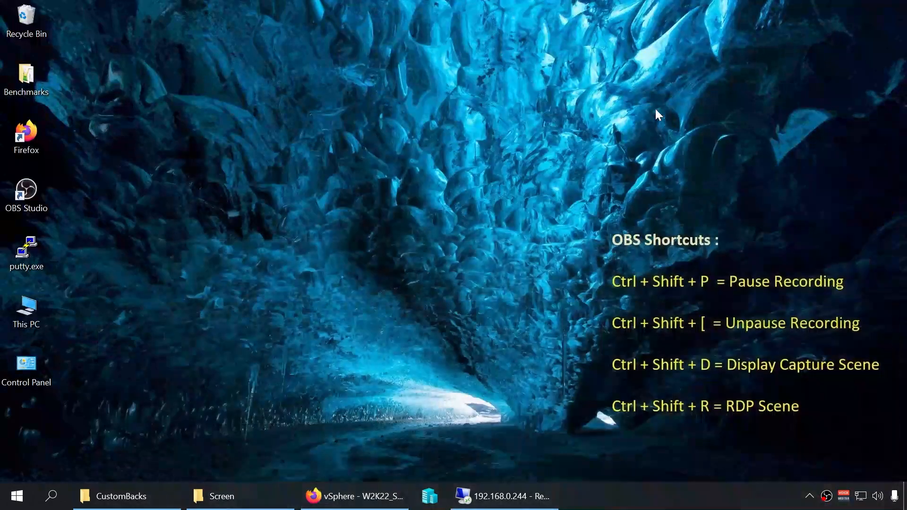